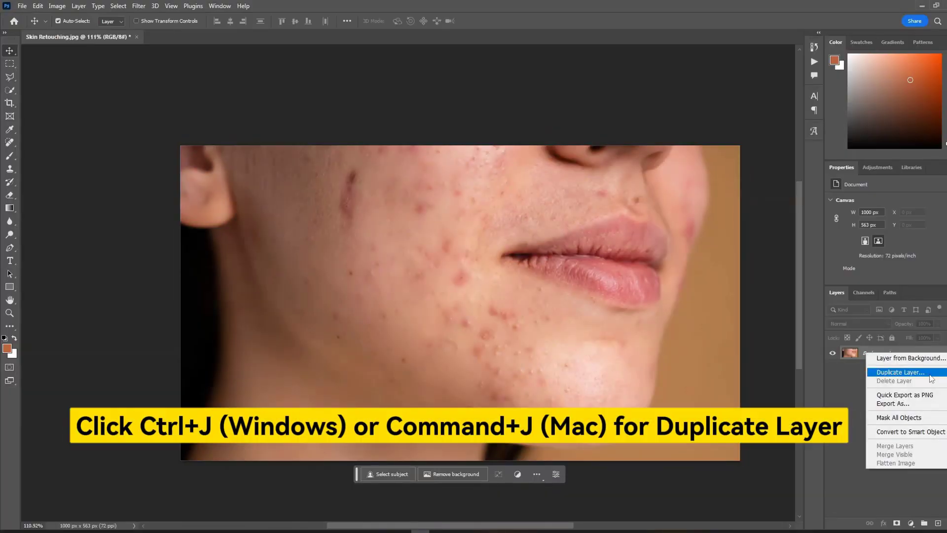
Duplicate the Background layer within the same document, keeping the name Background copy
left_click(900, 372)
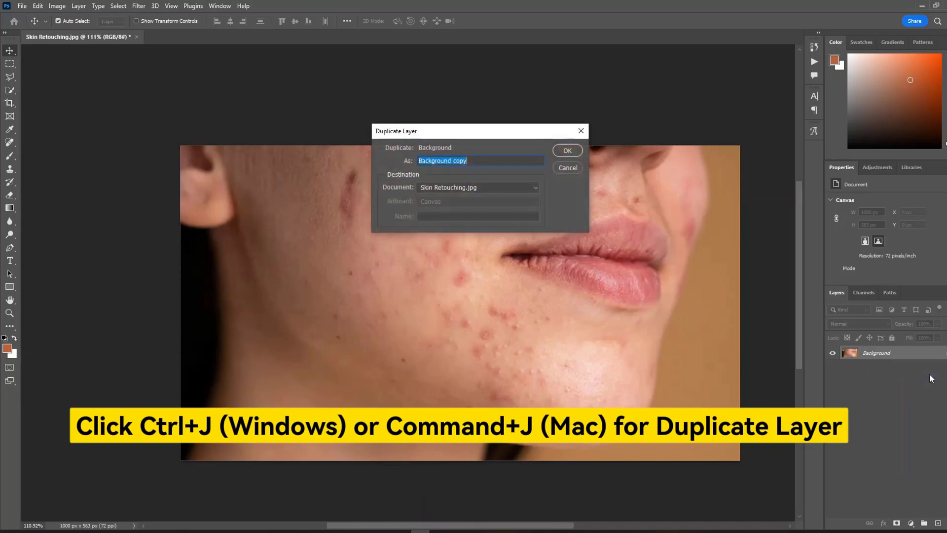
left_click(567, 151)
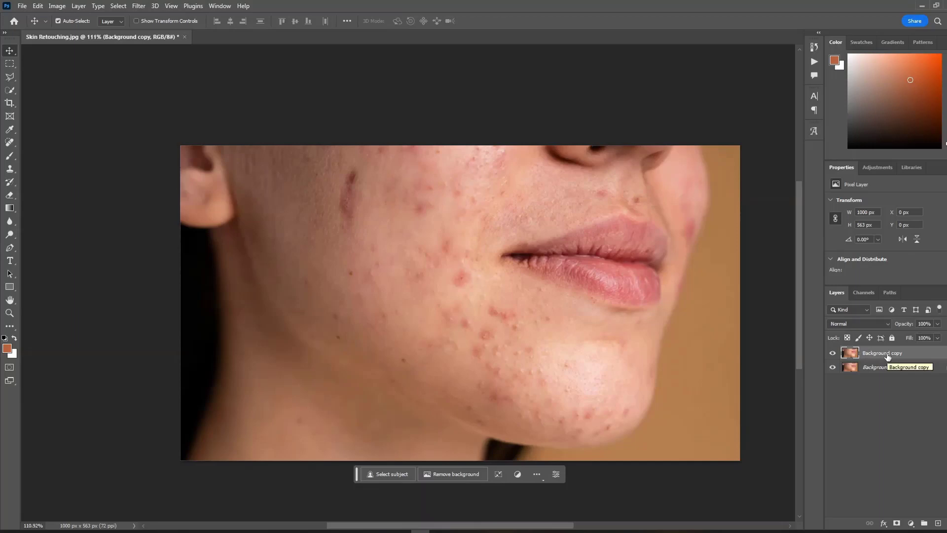
Remove the long dark scar on the upper cheek of the copied layer with the Patch tool
scroll(469, 257, "up", 3)
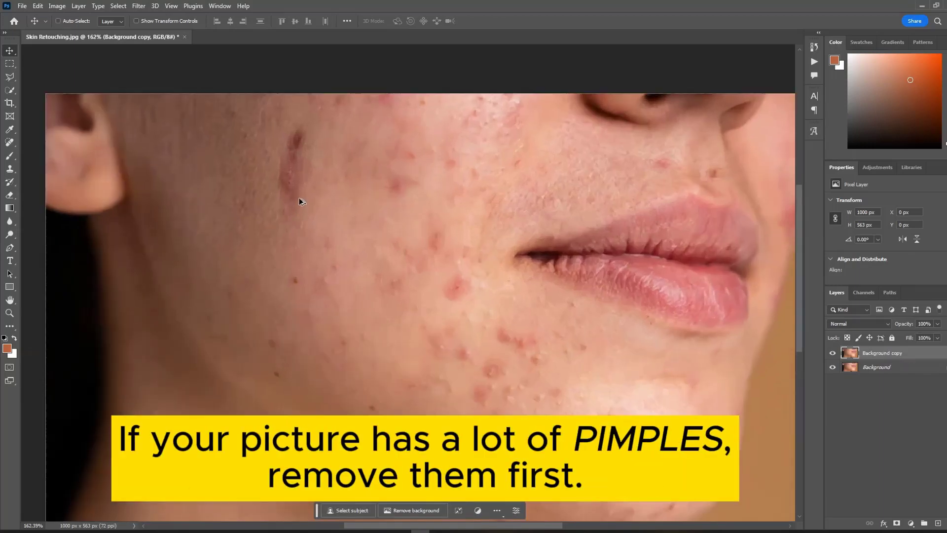
scroll(300, 195, "up", 2)
scroll(301, 192, "down", 3)
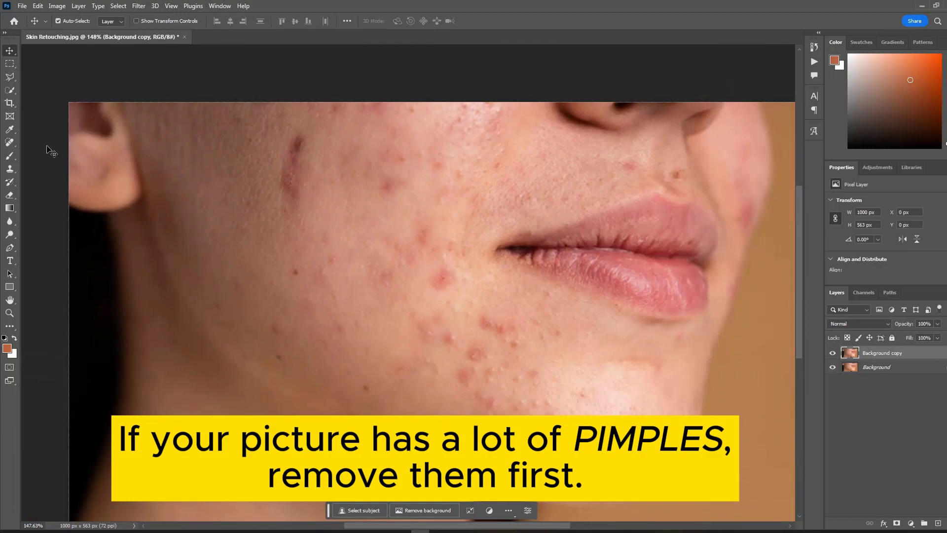
left_click(10, 142)
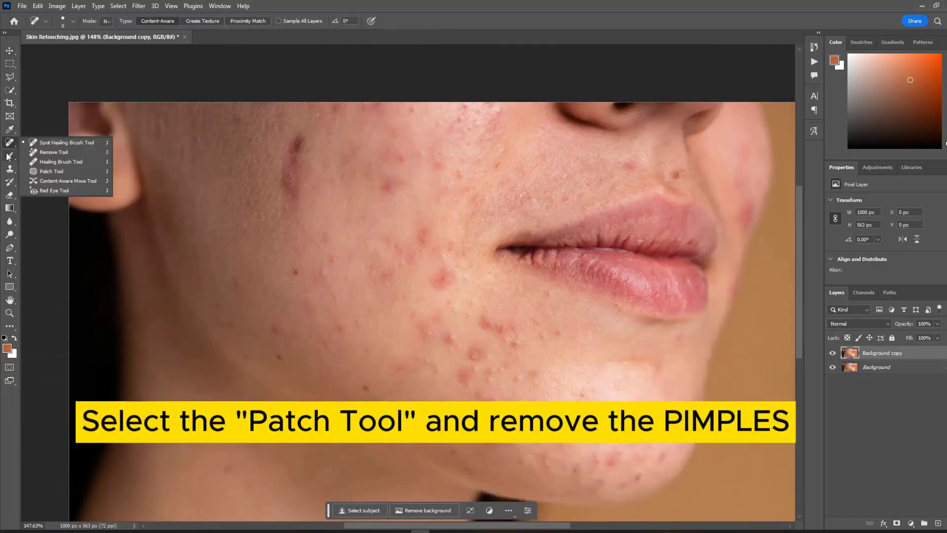
left_click(86, 176)
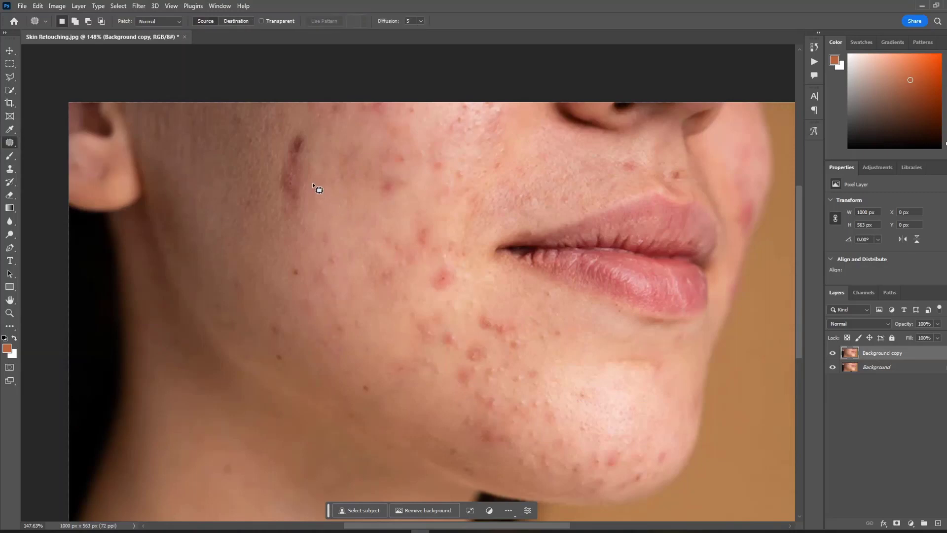
mouse_move(307, 170)
left_mouse_down()
mouse_move(300, 126)
mouse_move(275, 161)
mouse_move(275, 194)
mouse_move(292, 220)
mouse_move(299, 187)
mouse_move(331, 188)
left_mouse_up()
key("ctrl+d")
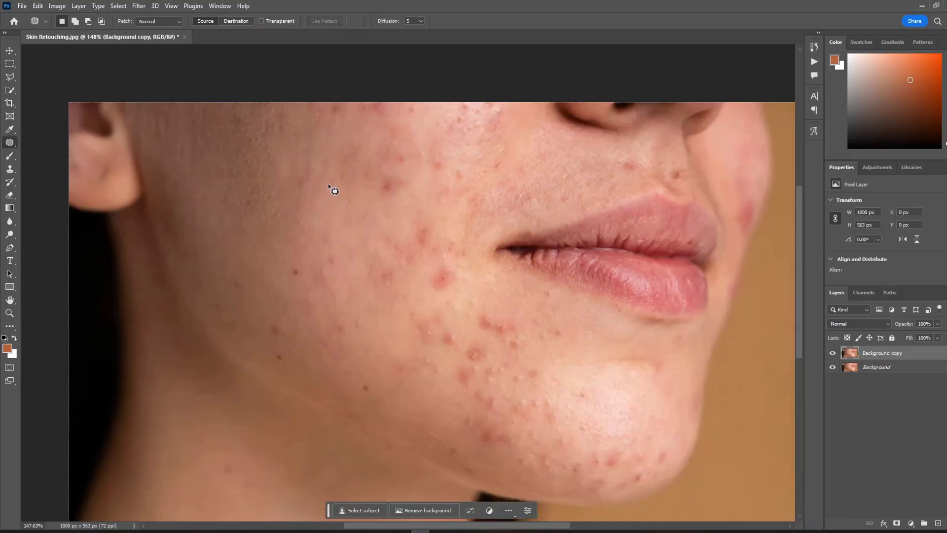
Patch the red blemishes on the upper cheek and along the photo's upper edge with clean skin
mouse_move(384, 195)
left_mouse_down()
mouse_move(408, 170)
mouse_move(392, 163)
mouse_move(376, 183)
mouse_move(385, 197)
mouse_move(386, 183)
mouse_move(420, 189)
mouse_move(446, 171)
mouse_move(447, 150)
mouse_move(431, 142)
mouse_move(424, 172)
mouse_move(439, 174)
mouse_move(418, 133)
mouse_move(385, 151)
left_mouse_up()
key("ctrl+d")
key("ctrl+d")
left_click_drag(416, 106, 415, 104)
mouse_move(412, 109)
left_mouse_down()
mouse_move(382, 152)
mouse_move(353, 105)
mouse_move(350, 114)
mouse_move(247, 126)
left_mouse_up()
key("ctrl+d")
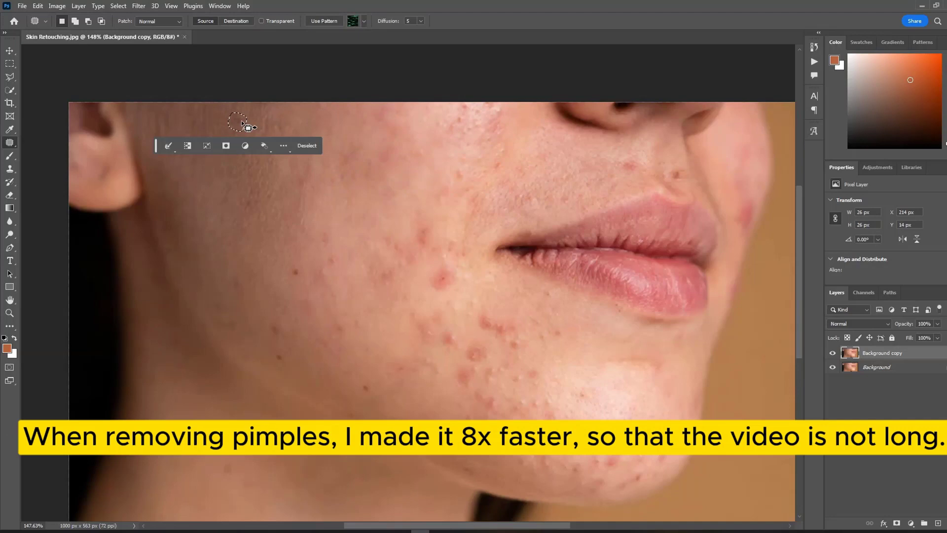
key("ctrl+d")
Patch the pimples on the middle of the cheek, out toward the corner of the mouth
scroll(247, 126, "down", 3)
left_click_drag(324, 175, 326, 176)
left_click_drag(330, 183, 327, 158)
key("ctrl+d")
mouse_move(430, 170)
left_mouse_down()
mouse_move(397, 183)
mouse_move(397, 161)
left_mouse_up()
left_click_drag(394, 195, 370, 198)
mouse_move(442, 207)
left_mouse_down()
mouse_move(425, 198)
mouse_move(441, 167)
left_mouse_up()
mouse_move(440, 176)
left_mouse_down()
mouse_move(469, 173)
mouse_move(461, 197)
mouse_move(444, 190)
left_mouse_up()
Patch the remaining red spots and small moles on the lower cheek and jaw
scroll(466, 182, "down", 3)
mouse_move(444, 174)
left_mouse_down()
mouse_move(418, 184)
mouse_move(434, 177)
left_mouse_up()
mouse_move(419, 168)
left_mouse_down()
mouse_move(307, 127)
mouse_move(288, 138)
mouse_move(227, 102)
left_mouse_up()
key("ctrl+d")
scroll(344, 165, "down", 3)
key("ctrl+d")
scroll(345, 126, "up", 1)
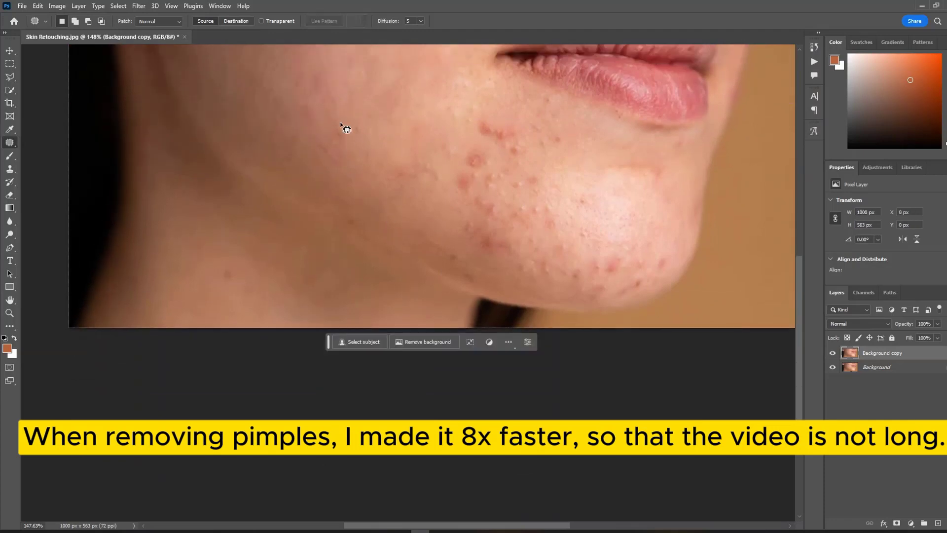
Patch the cluster of pimples below the corner of the mouth
left_click_drag(364, 129, 356, 126)
mouse_move(486, 123)
left_mouse_down()
mouse_move(567, 125)
mouse_move(547, 101)
mouse_move(469, 154)
mouse_move(496, 148)
mouse_move(491, 163)
left_mouse_up()
key("ctrl+d")
key("ctrl+d")
scroll(553, 205, "down", 1)
key("ctrl+d")
scroll(497, 148, "down", 2)
left_click_drag(491, 171, 586, 145)
key("ctrl+d")
Patch the pimples and bumps on the side of the chin nearest the cheek
scroll(498, 175, "down", 1)
left_click_drag(444, 182, 454, 185)
left_click_drag(449, 184, 469, 195)
key("ctrl+d")
mouse_move(552, 140)
left_mouse_down()
mouse_move(542, 139)
mouse_move(551, 135)
left_mouse_up()
mouse_move(547, 133)
left_mouse_down()
mouse_move(529, 127)
mouse_move(520, 138)
left_mouse_up()
key("ctrl+d")
mouse_move(520, 139)
left_mouse_down()
mouse_move(516, 114)
mouse_move(534, 105)
left_mouse_up()
key("ctrl+d")
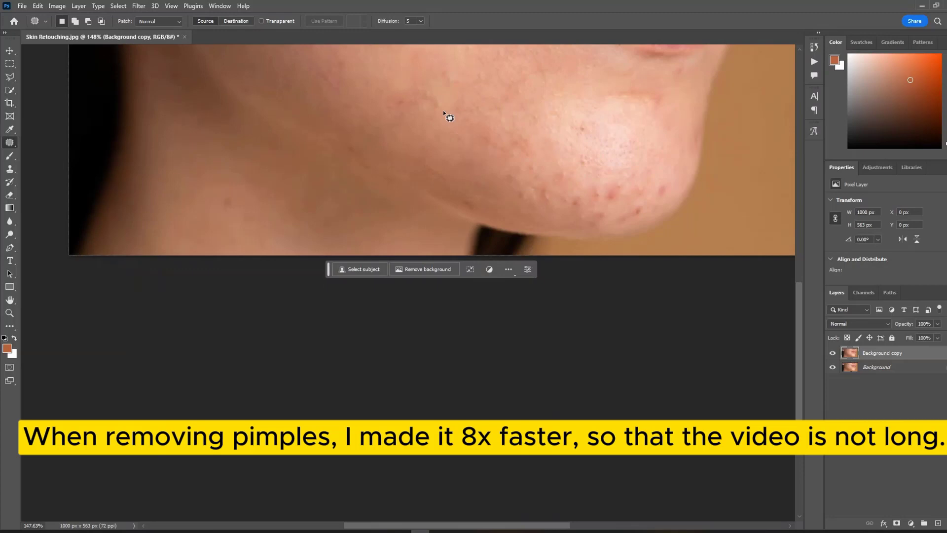
Patch the faint leftover spots on the lower cheek above the jawline
left_click_drag(402, 99, 398, 98)
left_click_drag(396, 105, 397, 121)
left_click_drag(440, 98, 440, 98)
left_click_drag(436, 100, 457, 74)
key("ctrl+d")
Patch the red pimple on the lower front of the chin
scroll(370, 91, "down", 2)
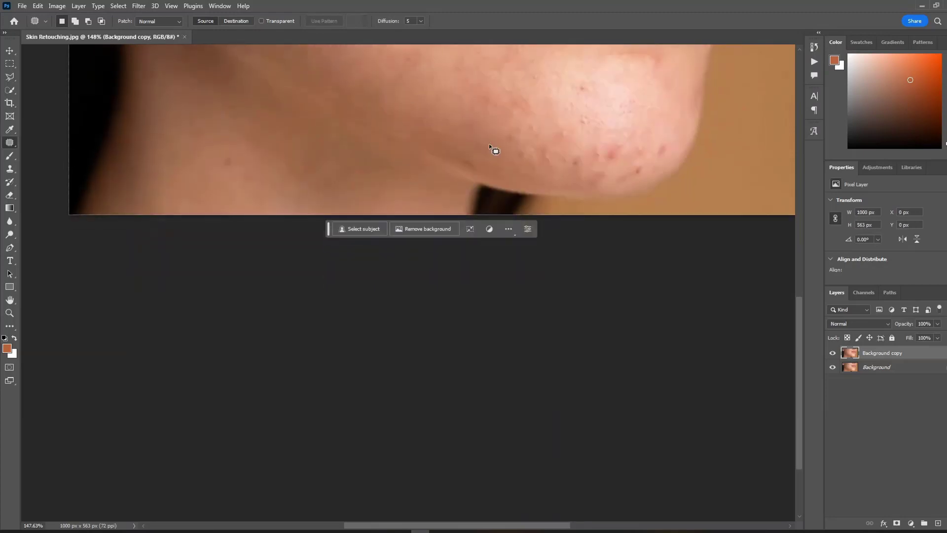
scroll(495, 148, "down", 2)
left_click_drag(610, 133, 611, 131)
mouse_move(612, 123)
left_mouse_down()
mouse_move(553, 100)
mouse_move(589, 91)
left_mouse_up()
key("ctrl+d")
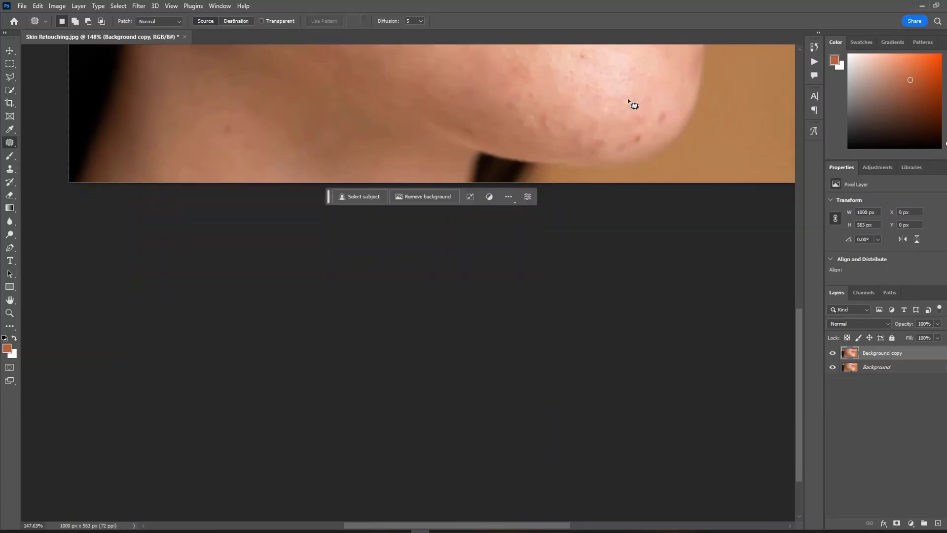
Patch the small bumps on the underside of the chin near the jawline
left_click_drag(555, 126, 547, 128)
mouse_move(543, 119)
left_mouse_down()
mouse_move(559, 117)
mouse_move(535, 96)
mouse_move(525, 120)
left_mouse_up()
key("ctrl+d")
mouse_move(524, 116)
left_mouse_down()
mouse_move(514, 110)
mouse_move(535, 76)
left_mouse_up()
key("ctrl+d")
Patch the last red spots along the chin's lower front edge
scroll(616, 141, "down", 1)
left_click_drag(656, 114, 641, 123)
left_click_drag(640, 124, 662, 99)
key("ctrl+d")
scroll(582, 134, "down", 2)
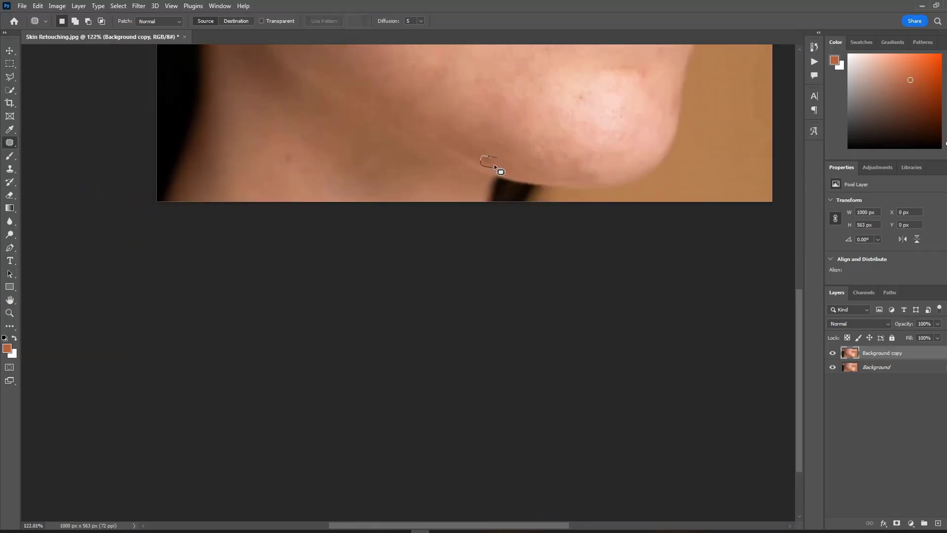
Patch the blemishes between the nose and the upper lip
scroll(497, 167, "up", 2)
scroll(615, 165, "up", 3)
left_click_drag(614, 148, 611, 151)
left_click_drag(600, 154, 559, 155)
key("ctrl+d")
scroll(493, 128, "up", 1)
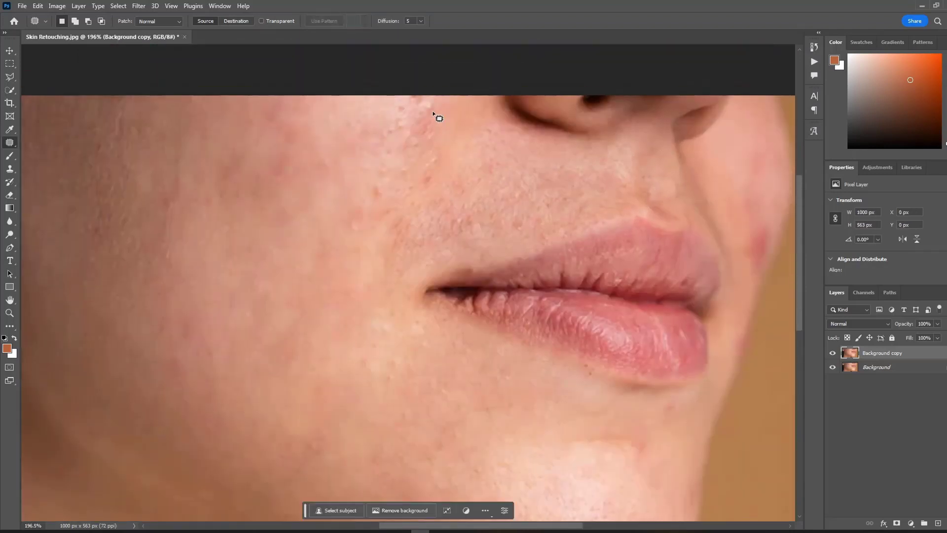
Patch the small spots on the cheek beside the nose and above the corner of the mouth
left_click_drag(425, 101, 419, 105)
left_click_drag(409, 108, 366, 113)
key("ctrl+d")
mouse_move(449, 154)
left_mouse_down()
mouse_move(457, 148)
mouse_move(404, 176)
left_mouse_up()
key("ctrl+d")
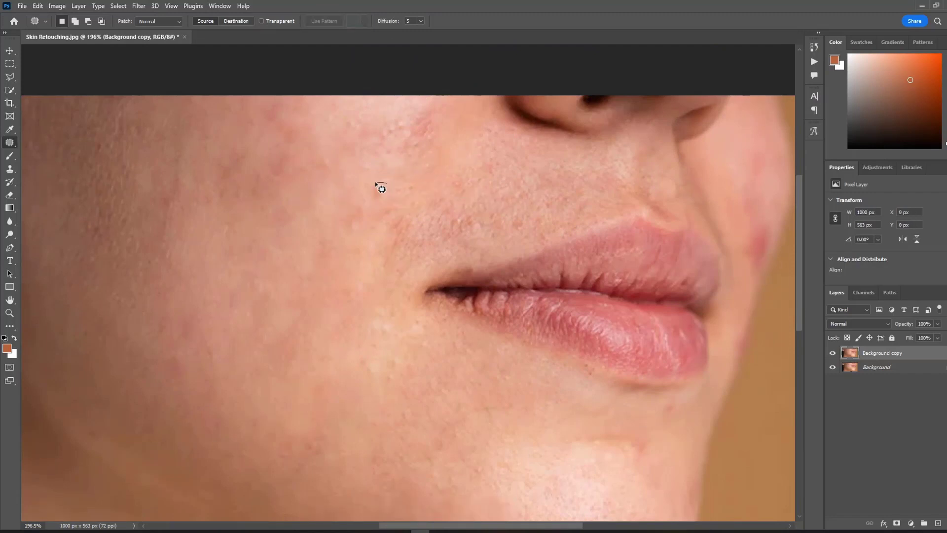
Patch the red marks on the far cheek beyond the mouth
scroll(542, 232, "down", 2)
mouse_move(602, 237)
left_mouse_down()
mouse_move(606, 217)
mouse_move(599, 233)
left_mouse_up()
mouse_move(611, 207)
left_mouse_down()
mouse_move(597, 234)
mouse_move(606, 222)
left_mouse_up()
left_click_drag(599, 233, 593, 162)
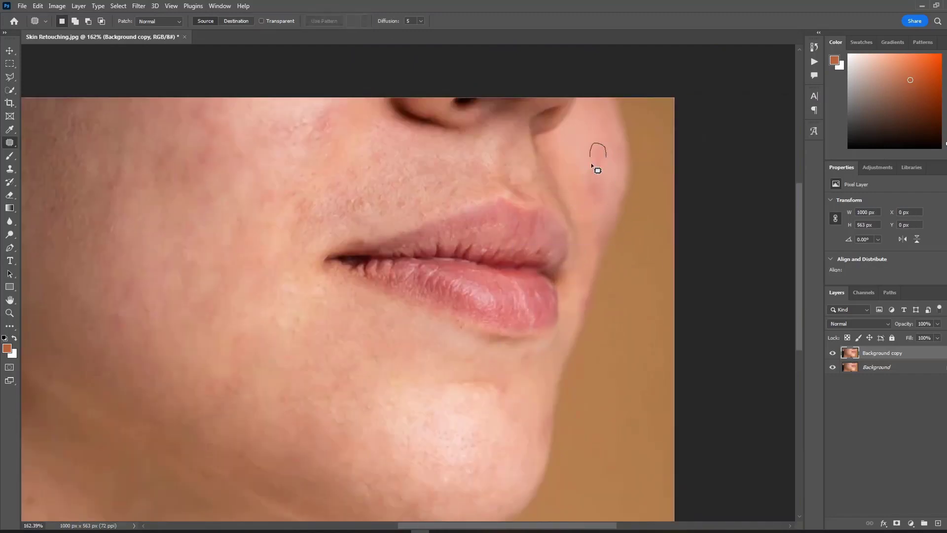
key("ctrl+d")
Patch the spot just below the lower lip and the red mark on the chin's front edge
scroll(530, 349, "down", 1)
left_click_drag(511, 345, 467, 341)
left_click_drag(539, 372, 543, 395)
scroll(493, 370, "down", 4)
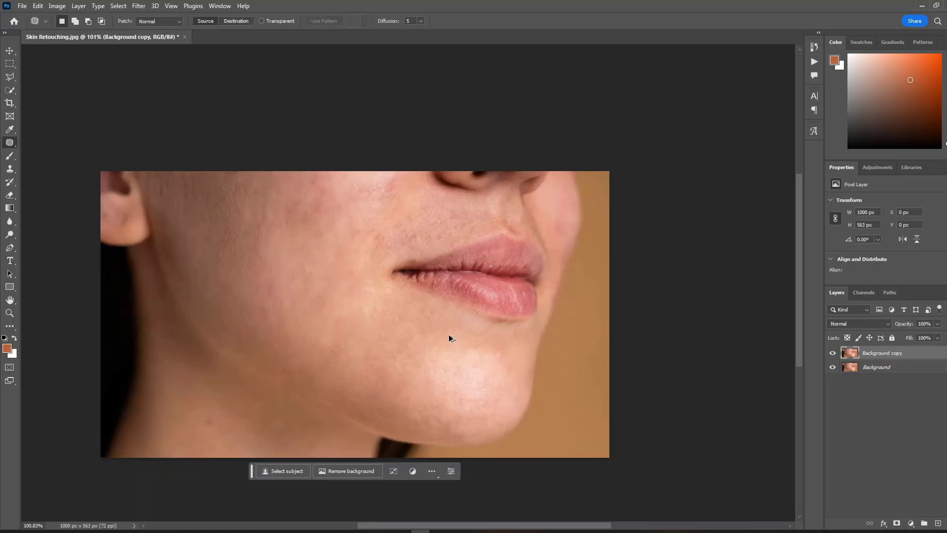
Patch the leftover spot on the skin near the corner of the mouth
scroll(389, 264, "up", 4)
mouse_move(427, 219)
left_mouse_down()
mouse_move(423, 229)
mouse_move(442, 203)
left_mouse_up()
key("ctrl+d")
scroll(387, 217, "down", 2)
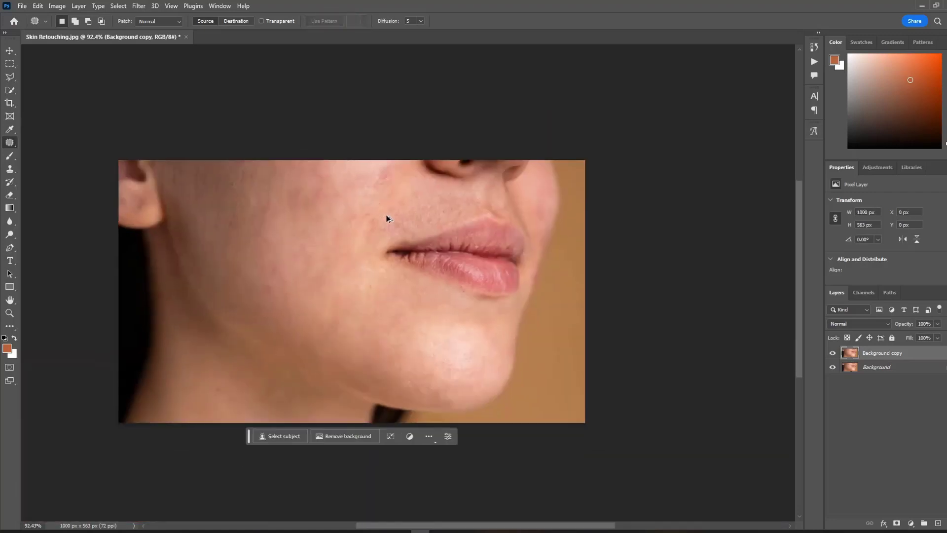
Inspect the retouched skin and compare it with the original by toggling the Background layer's solo visibility
scroll(238, 384, "up", 2)
scroll(277, 361, "down", 2)
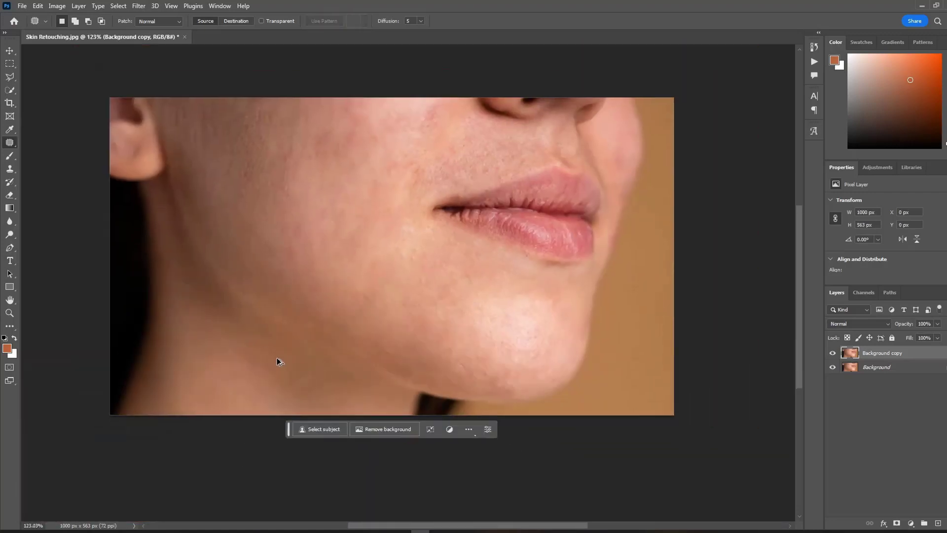
scroll(470, 284, "down", 1)
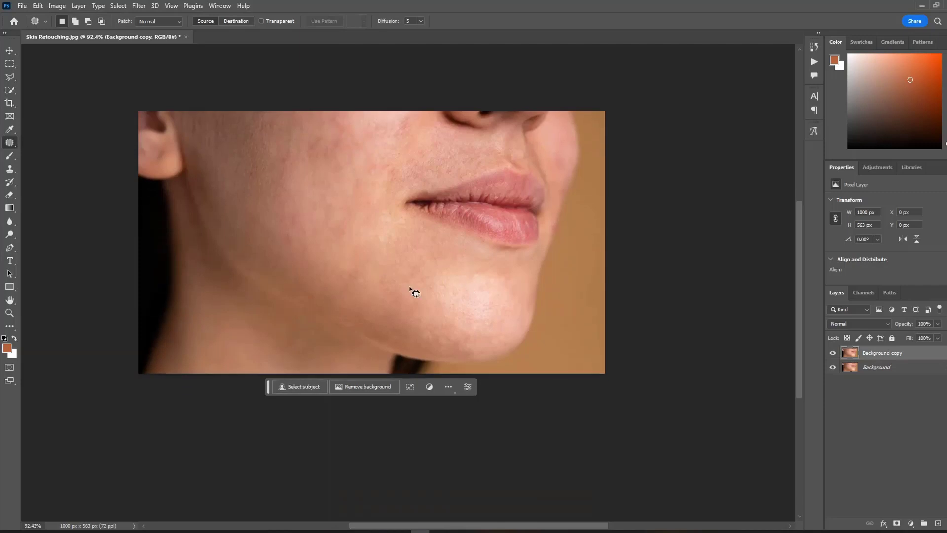
double_click(9, 300)
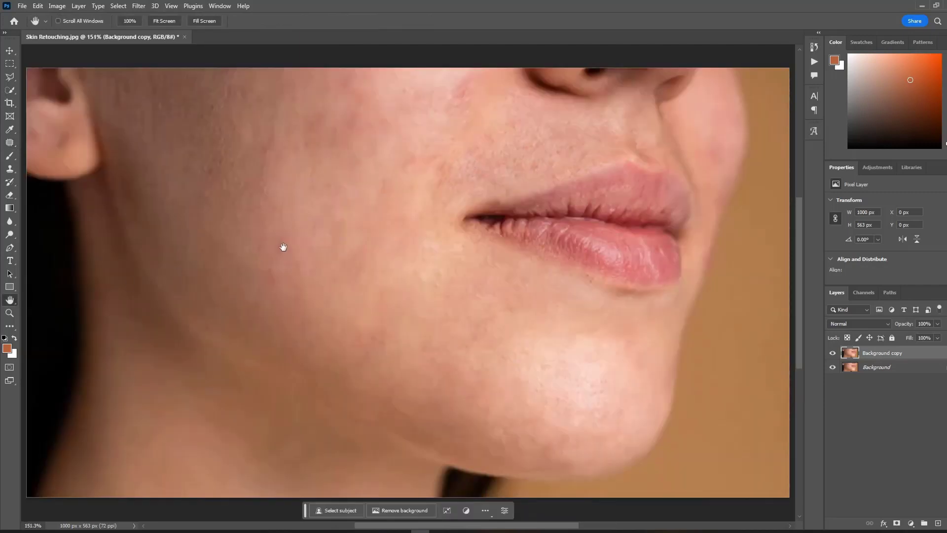
key("v")
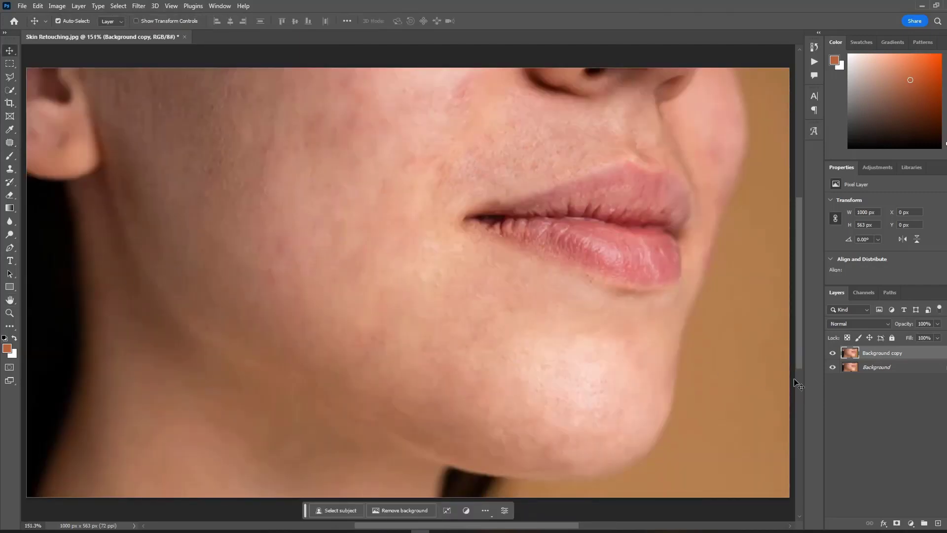
left_click(833, 367, "alt")
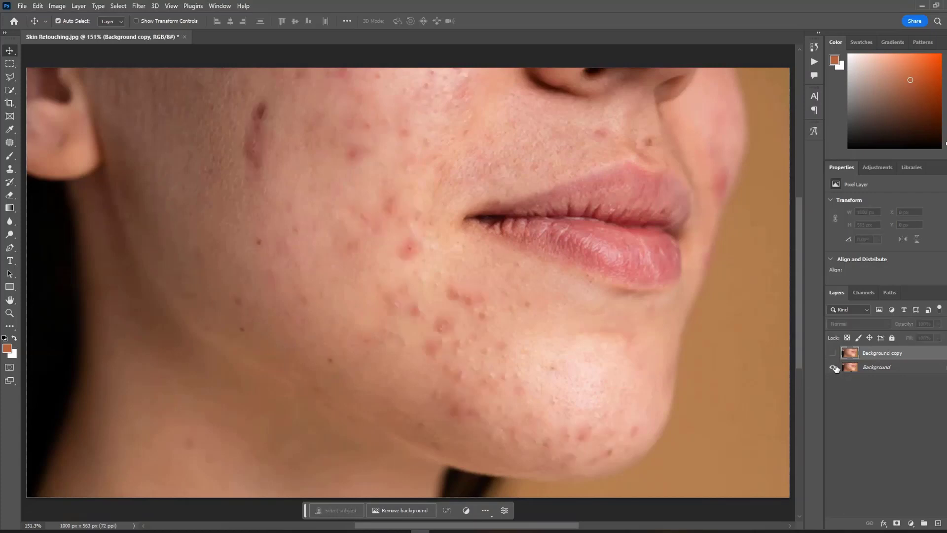
left_click(833, 367, "alt")
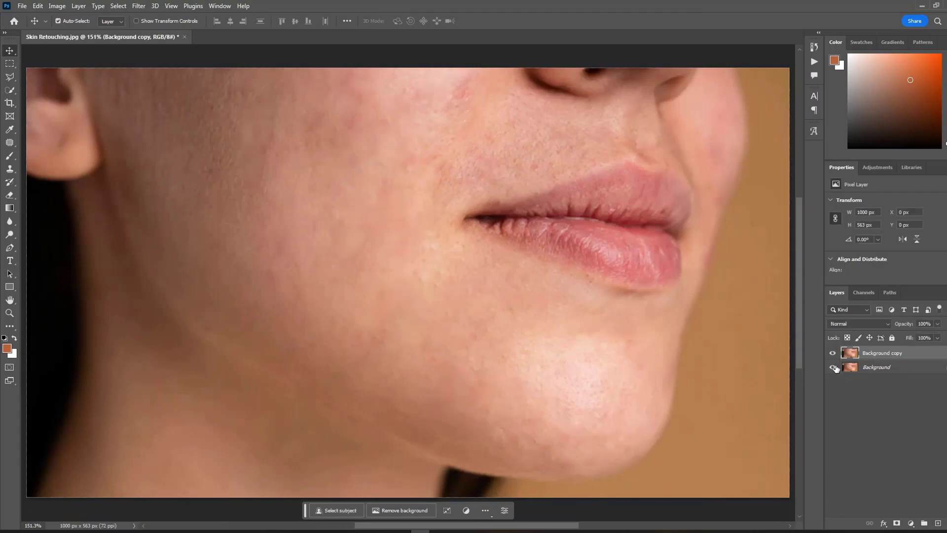
left_click(833, 368, "alt")
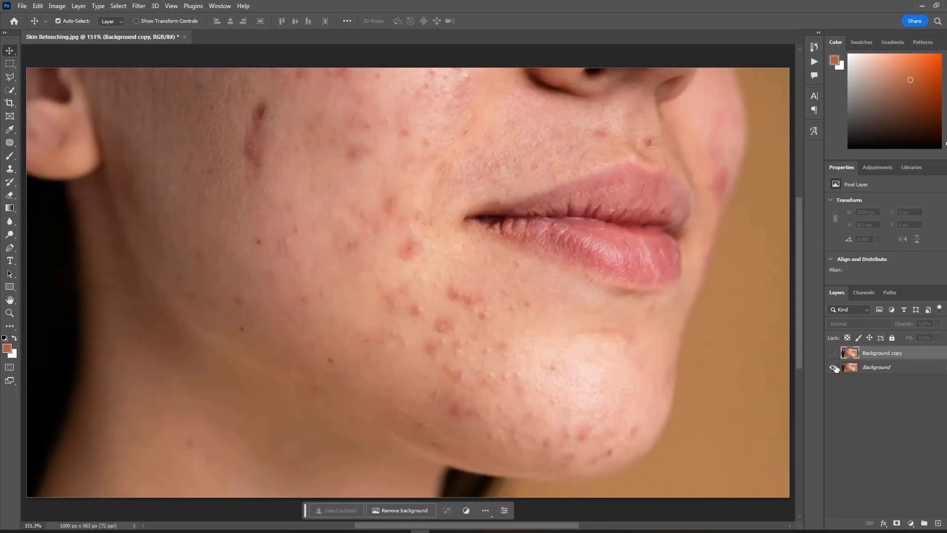
left_click(833, 367, "alt")
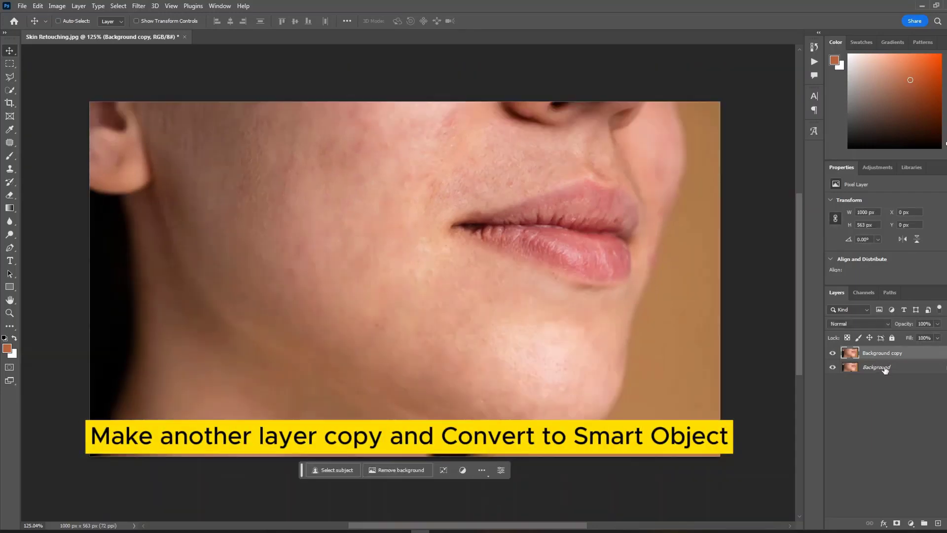
Duplicate the retouched Background copy layer and convert the new duplicate to a smart object
key("ctrl+j")
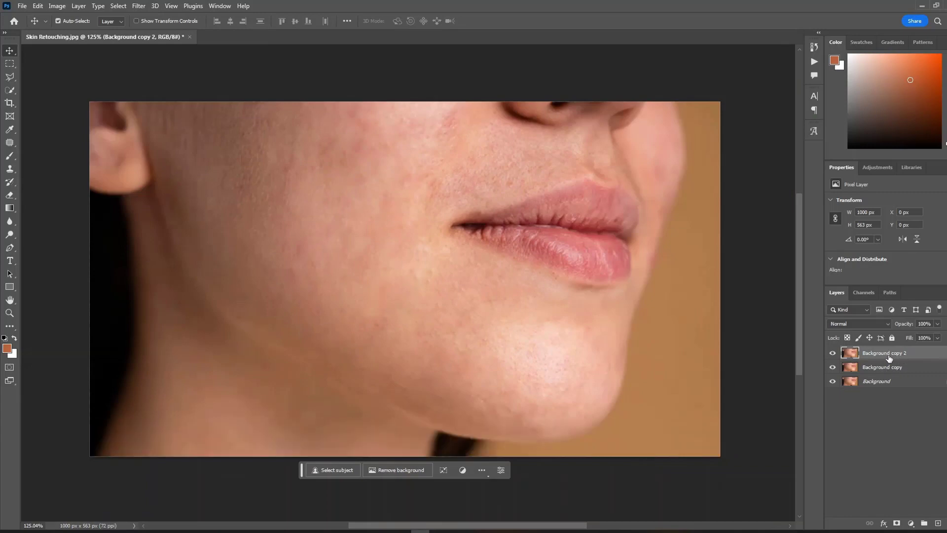
right_click(889, 358)
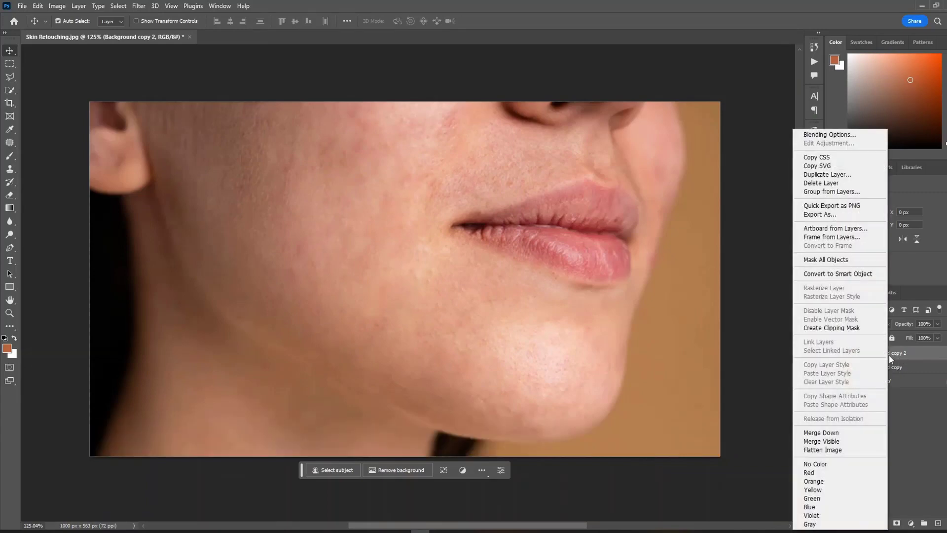
left_click(865, 274)
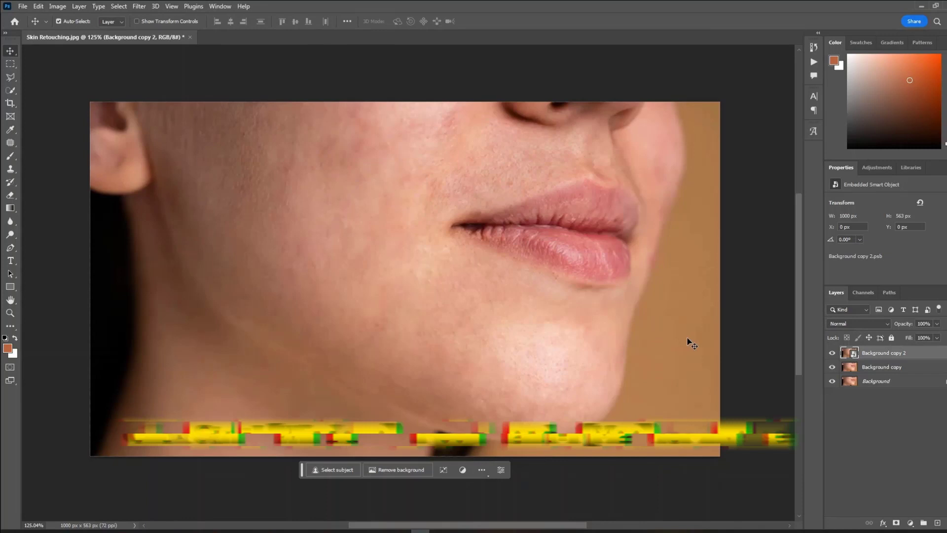
Invert the smart object layer's colours and set its blending mode to Vivid Light
key("ctrl")
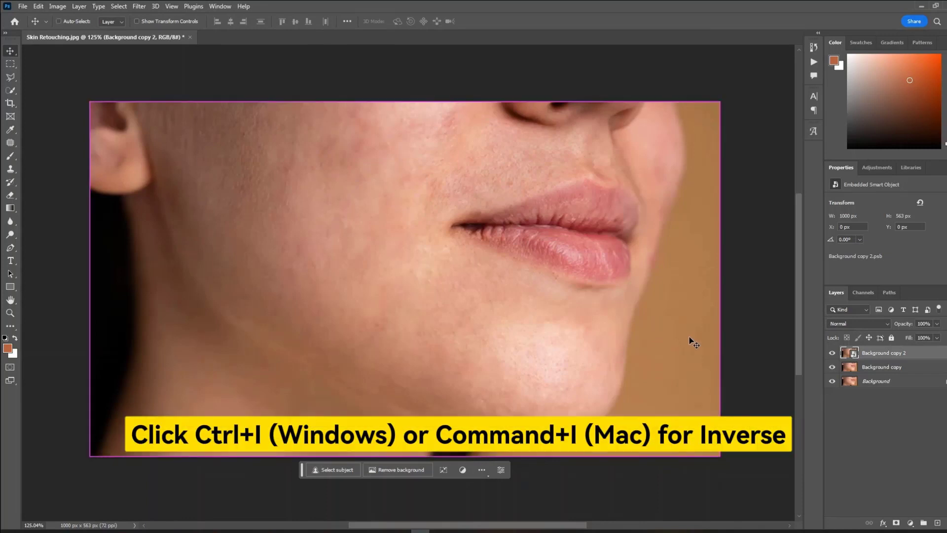
key("ctrl+i")
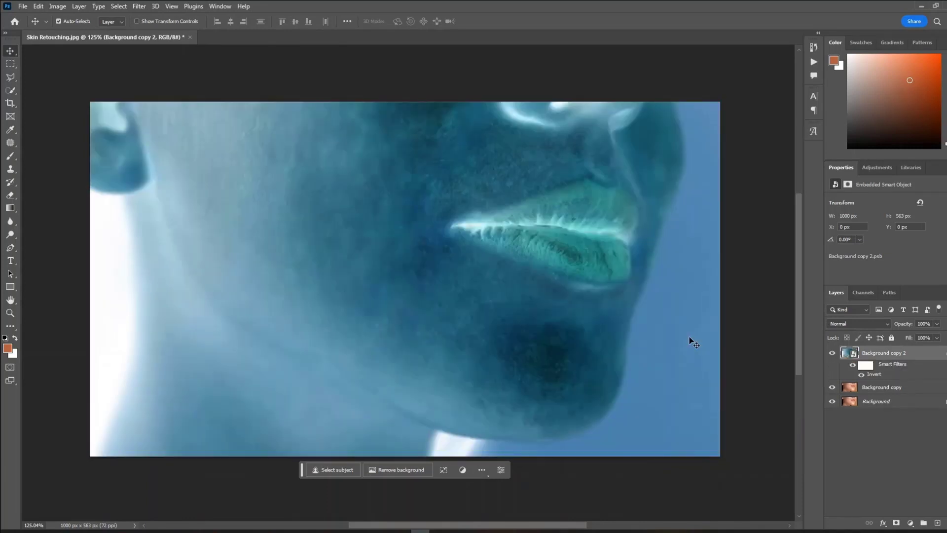
left_click(858, 323)
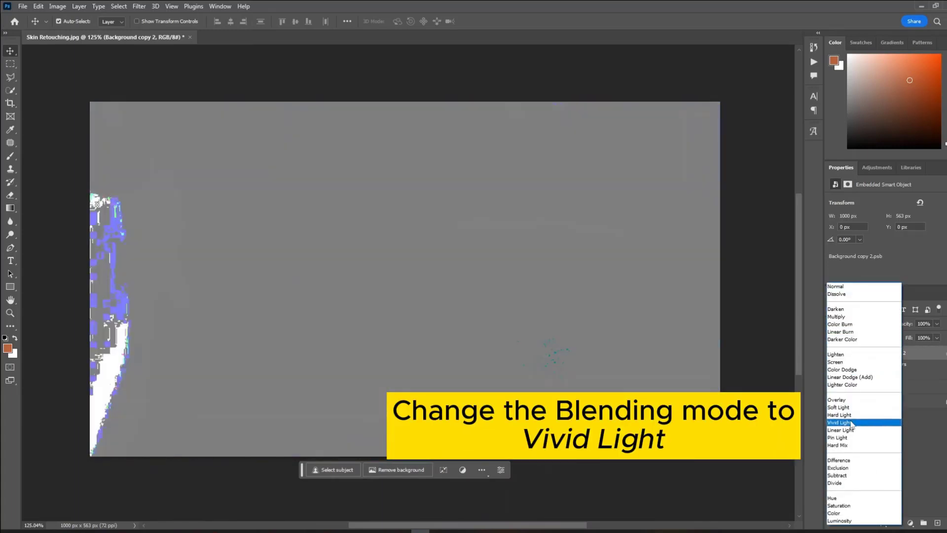
left_click(851, 423)
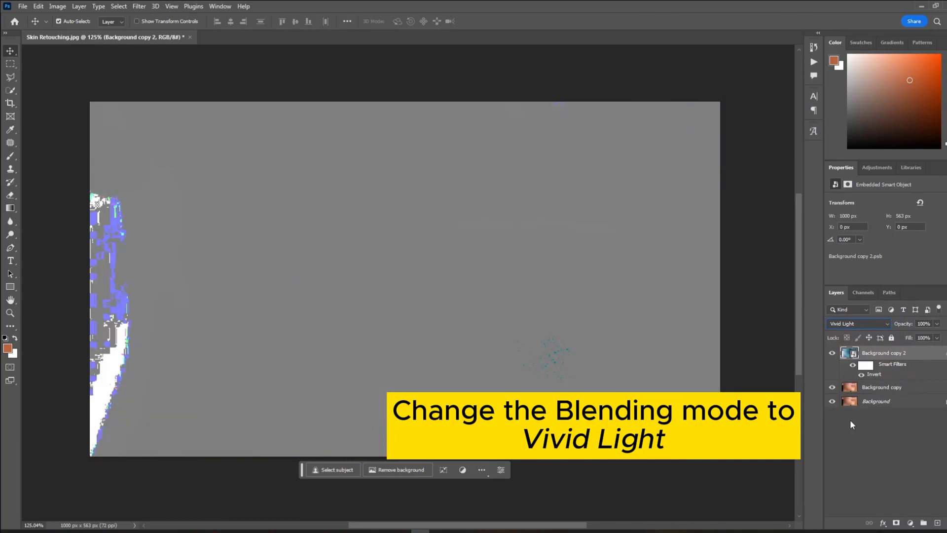
Apply a High Pass filter with a radius of 9.0 pixels to the Background copy 2 smart object
left_click(139, 7)
mouse_move(186, 223)
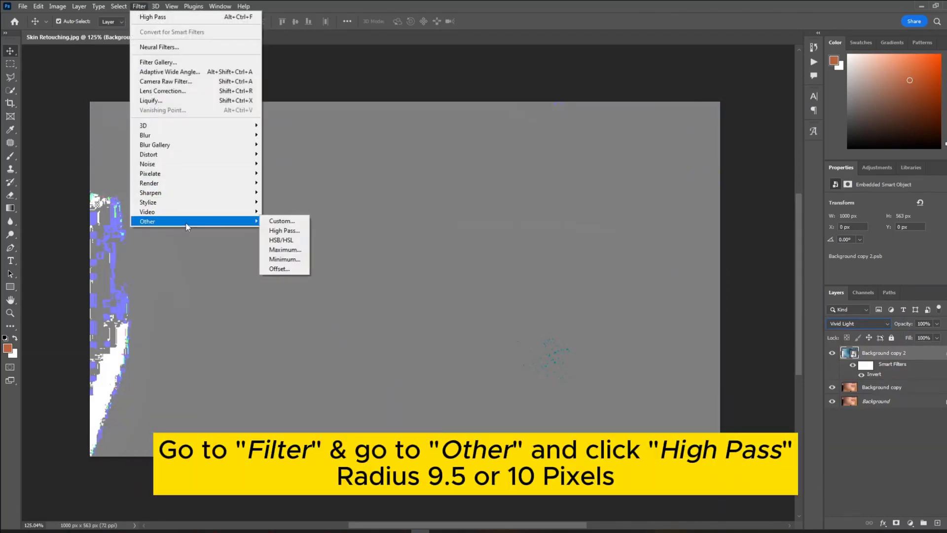
left_click(284, 231)
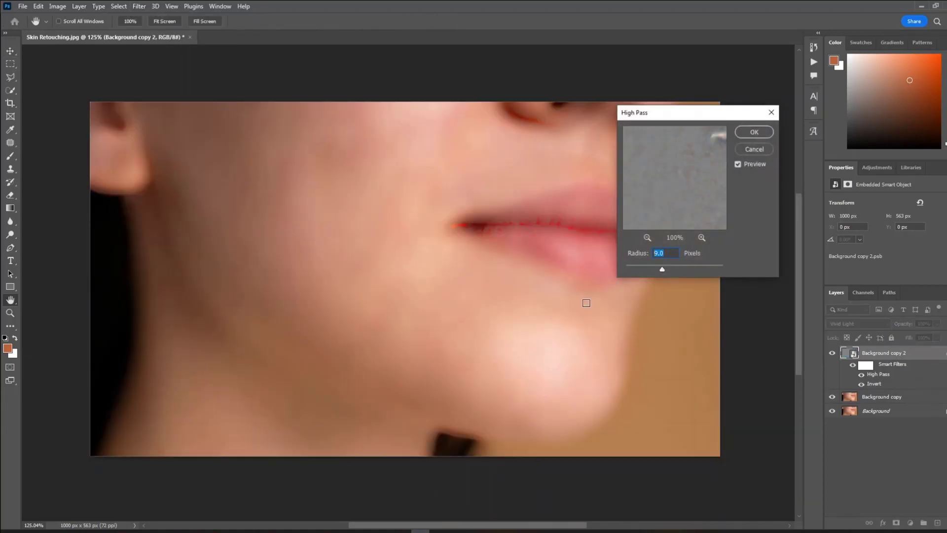
left_click(745, 136)
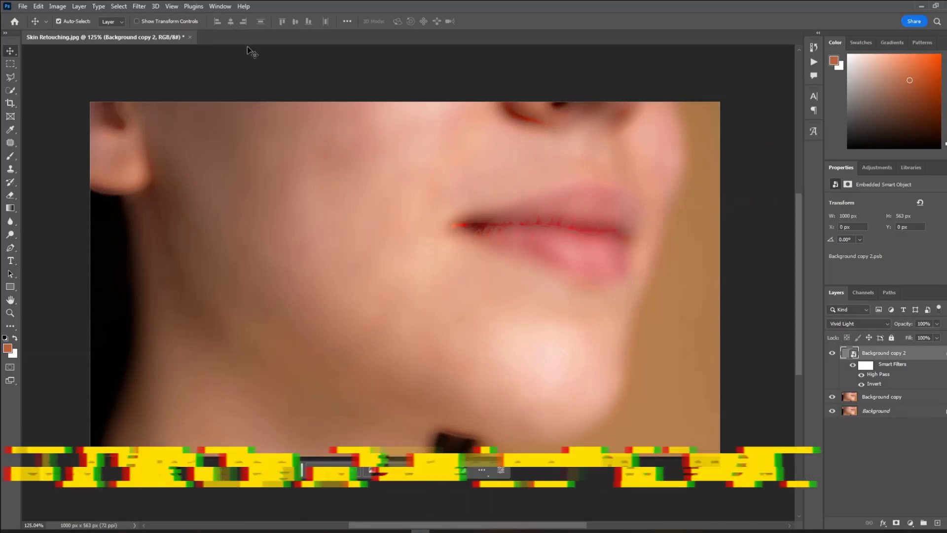
Apply a Gaussian Blur with a radius of 3 pixels to the Background copy 2 smart object
left_click(140, 7)
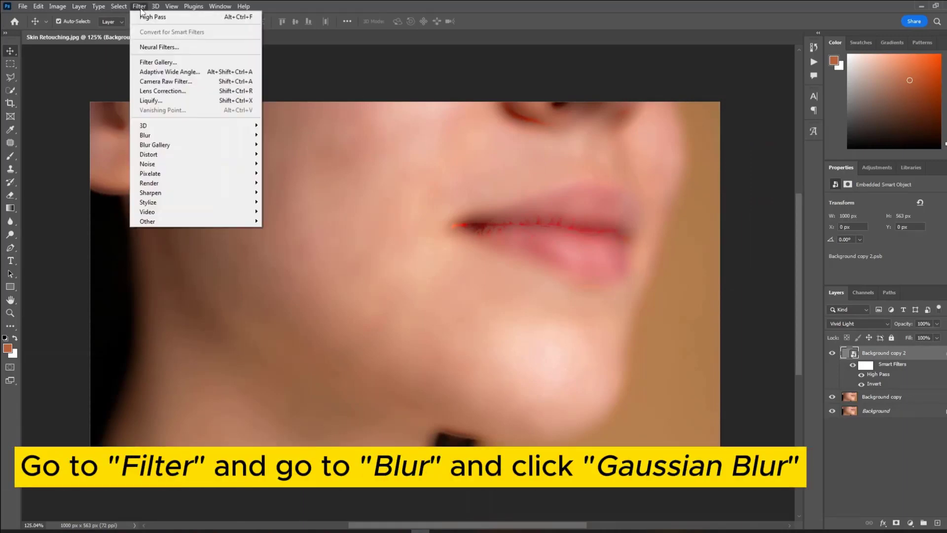
mouse_move(163, 138)
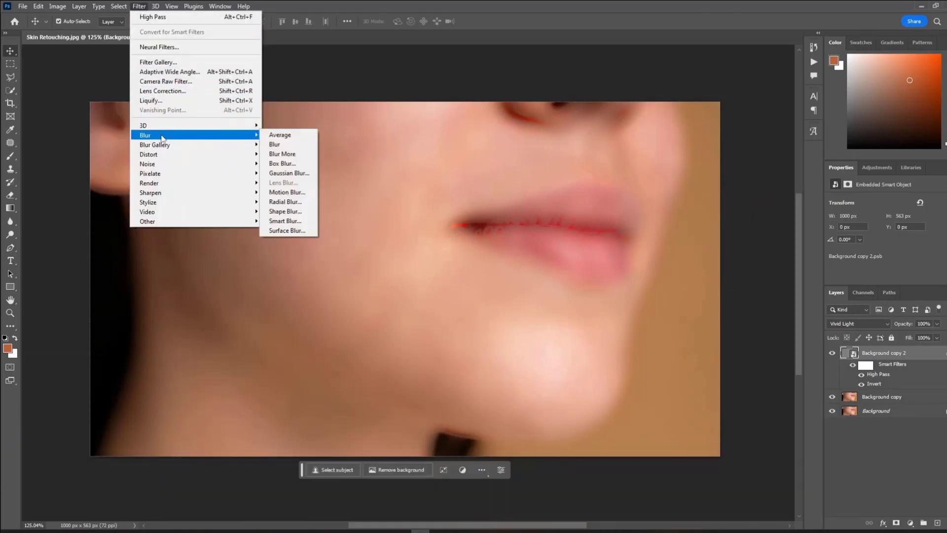
left_click(305, 176)
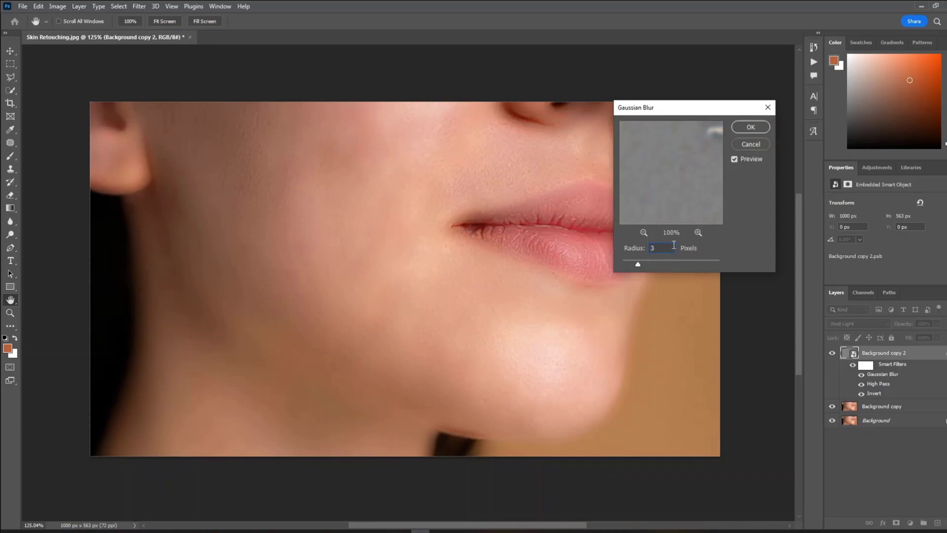
left_click(746, 132)
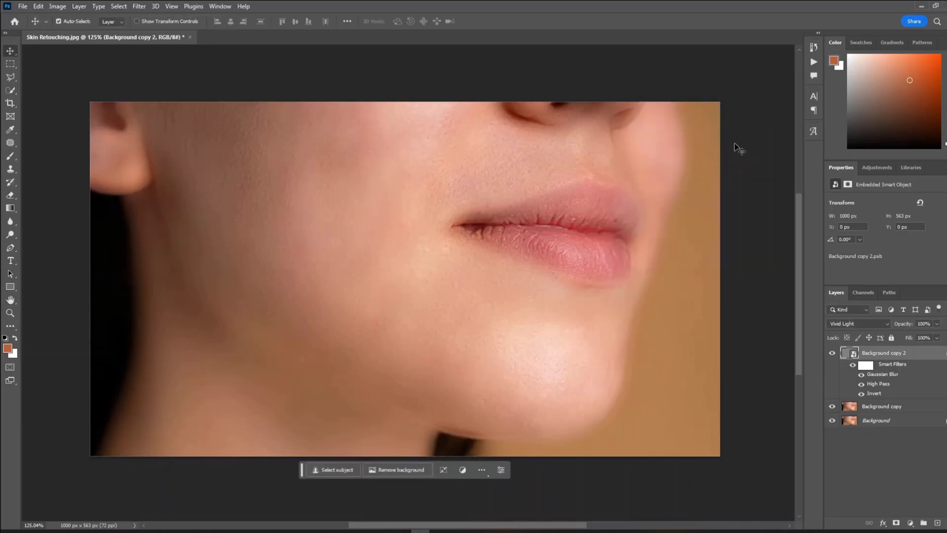
Check the smoothed skin, then add a black layer mask to Background copy 2 to hide the smoothing effect
scroll(480, 257, "down", 2)
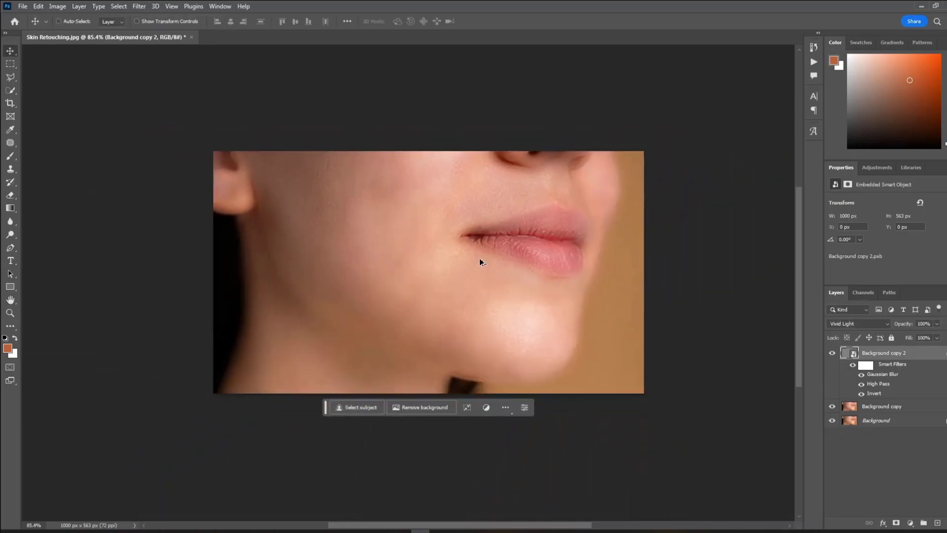
scroll(479, 258, "up", 2)
scroll(479, 258, "down", 2)
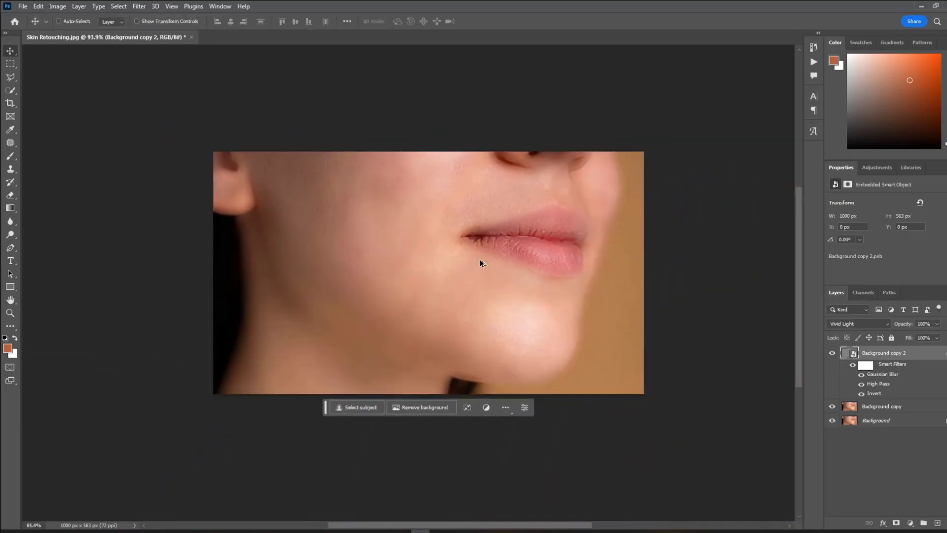
scroll(479, 259, "up", 1)
key("ctrl")
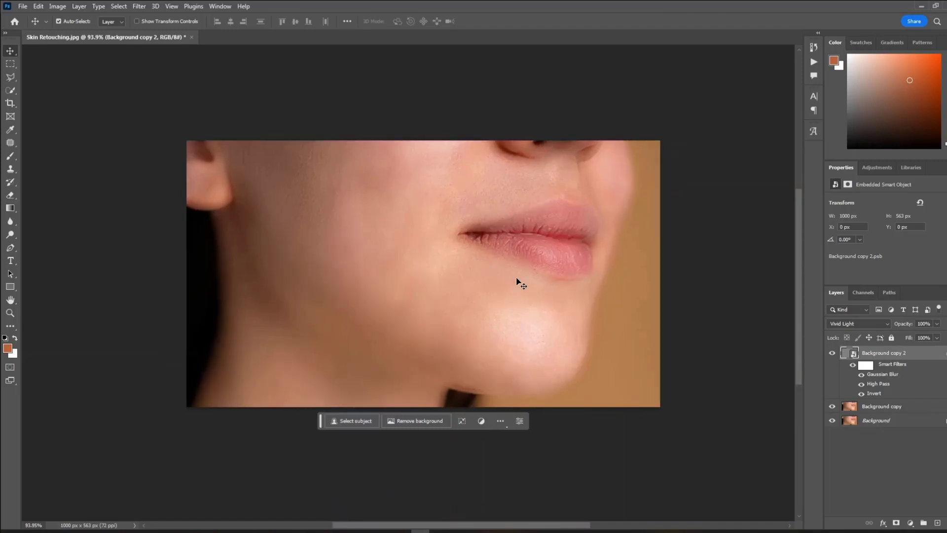
left_click(895, 522, "alt")
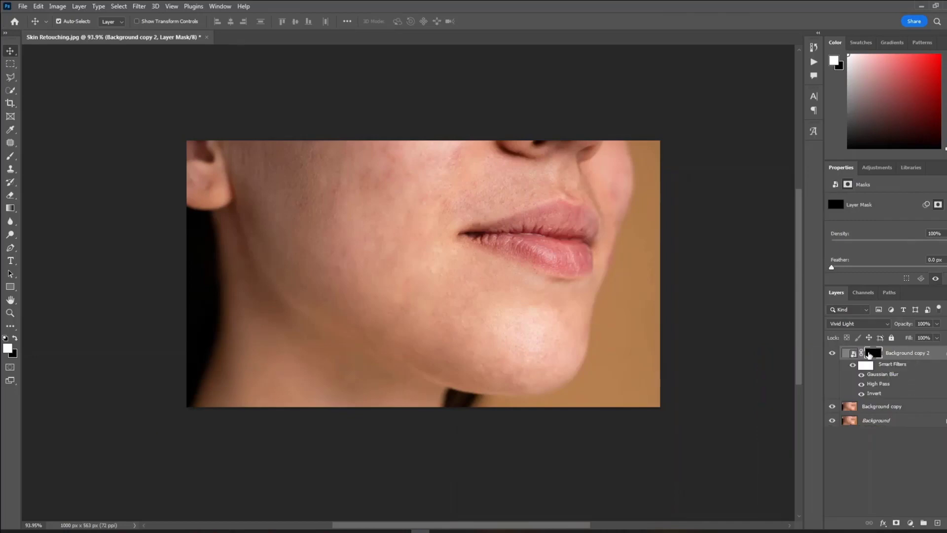
Paint white on the layer mask over the cheek with the Brush tool at size 90 to reveal the smoothing
right_click(12, 165)
right_click(10, 158)
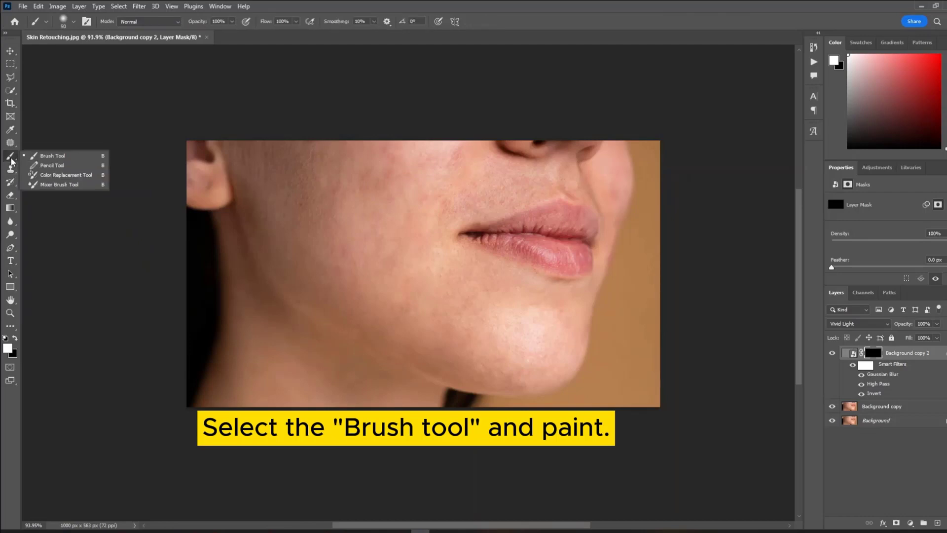
left_click(45, 158)
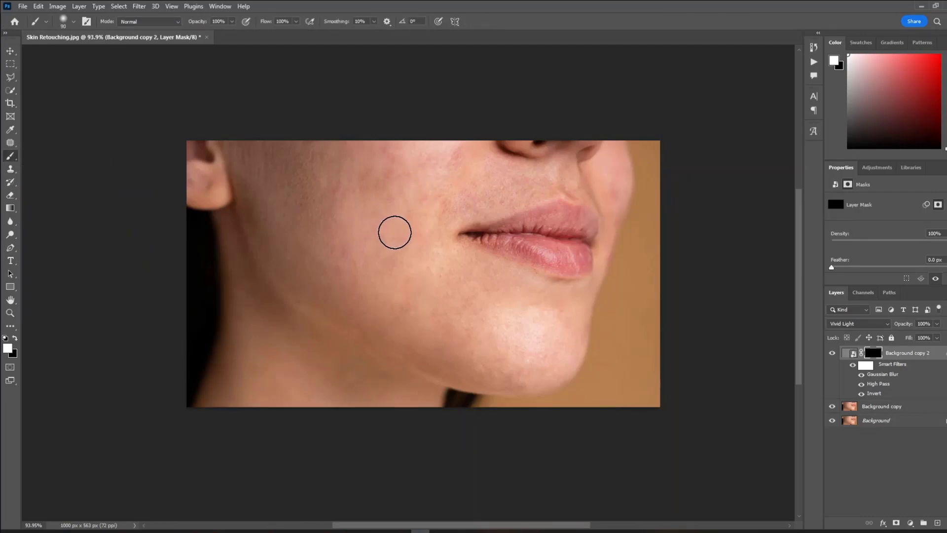
key("bracketright")
key("bracketright")
key("bracketright")
mouse_move(420, 226)
left_mouse_down()
mouse_move(417, 173)
mouse_move(415, 227)
mouse_move(436, 162)
mouse_move(430, 191)
mouse_move(373, 153)
left_mouse_up()
mouse_move(464, 208)
left_mouse_down()
mouse_move(421, 167)
mouse_move(334, 151)
mouse_move(300, 159)
mouse_move(335, 230)
mouse_move(355, 244)
mouse_move(350, 184)
mouse_move(352, 273)
left_mouse_up()
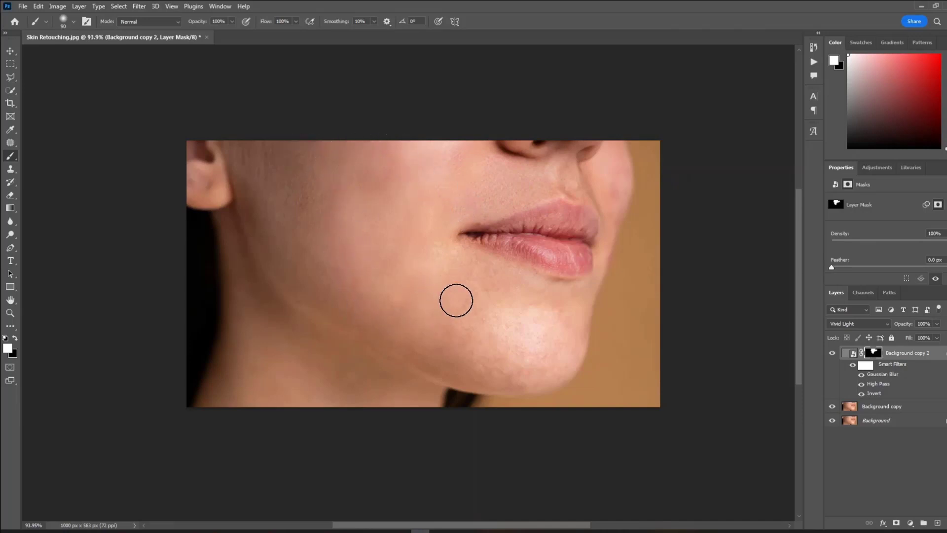
Paint white on the layer mask over the skin beside the mouth, the chin, the jaw and the neck
mouse_move(439, 232)
left_mouse_down()
mouse_move(450, 264)
mouse_move(539, 303)
mouse_move(569, 335)
mouse_move(463, 323)
mouse_move(558, 360)
mouse_move(430, 348)
left_mouse_up()
mouse_move(491, 368)
left_mouse_down()
mouse_move(539, 370)
mouse_move(549, 361)
left_mouse_up()
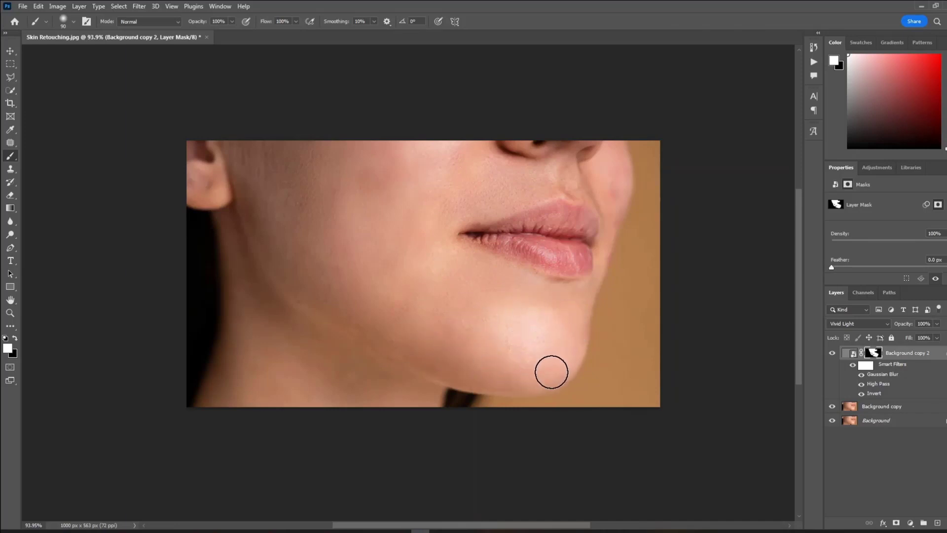
mouse_move(400, 347)
left_mouse_down()
mouse_move(300, 277)
mouse_move(247, 166)
mouse_move(202, 185)
mouse_move(247, 321)
mouse_move(351, 380)
mouse_move(269, 388)
mouse_move(251, 377)
left_mouse_up()
Reduce the brush size for masking the narrow skin area between the nose and the lips
scroll(574, 176, "up", 5)
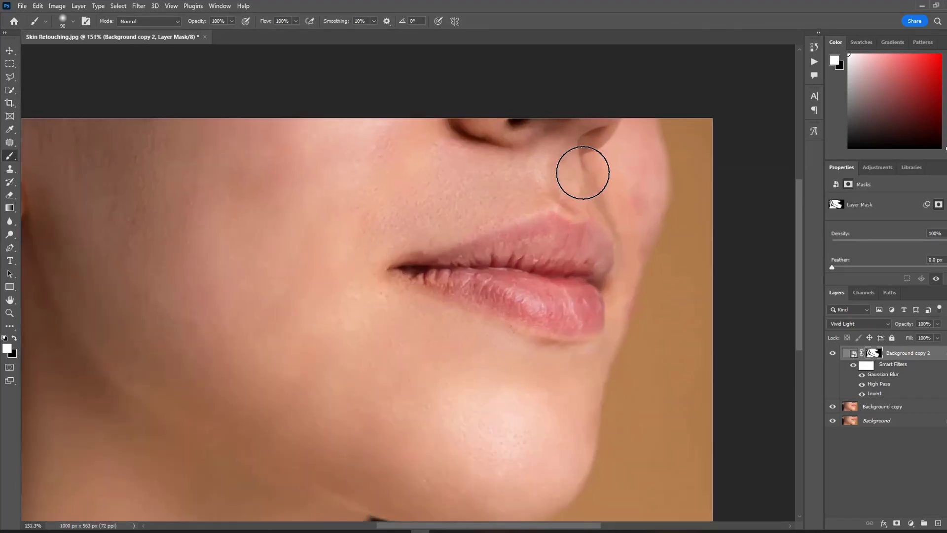
key("bracketleft")
key("bracketleft")
key("bracketleft")
key("bracketleft")
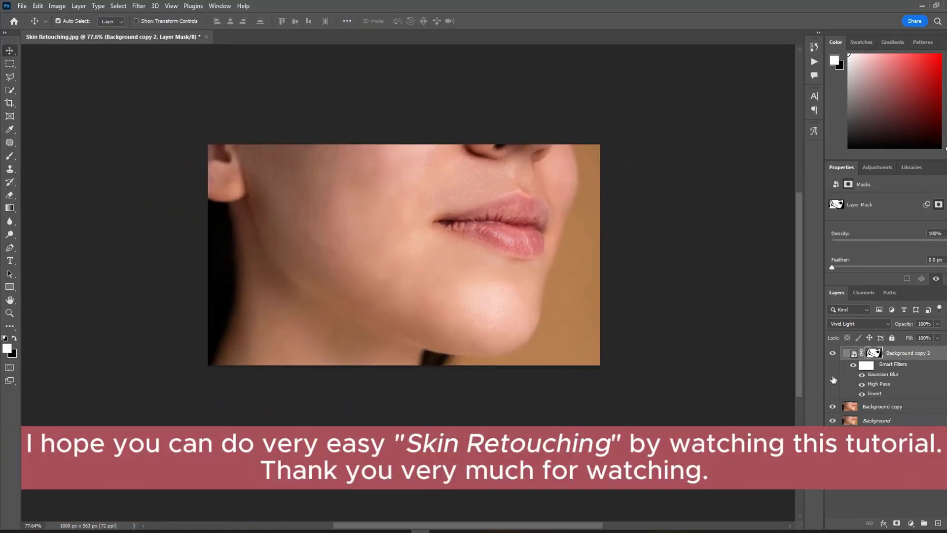
Compare the finished retouch with the original by showing only the Background layer and restoring all layers
left_click(833, 421, "alt")
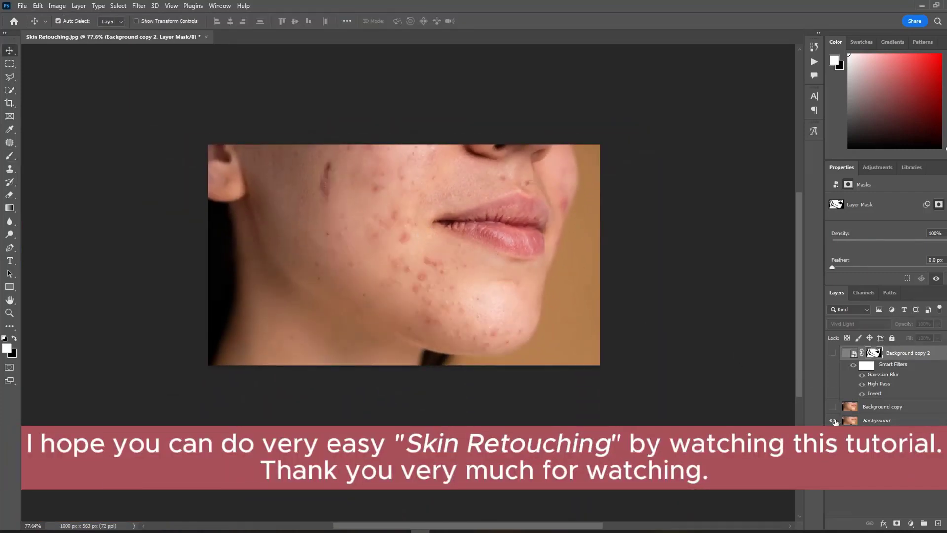
left_click(833, 420, "alt")
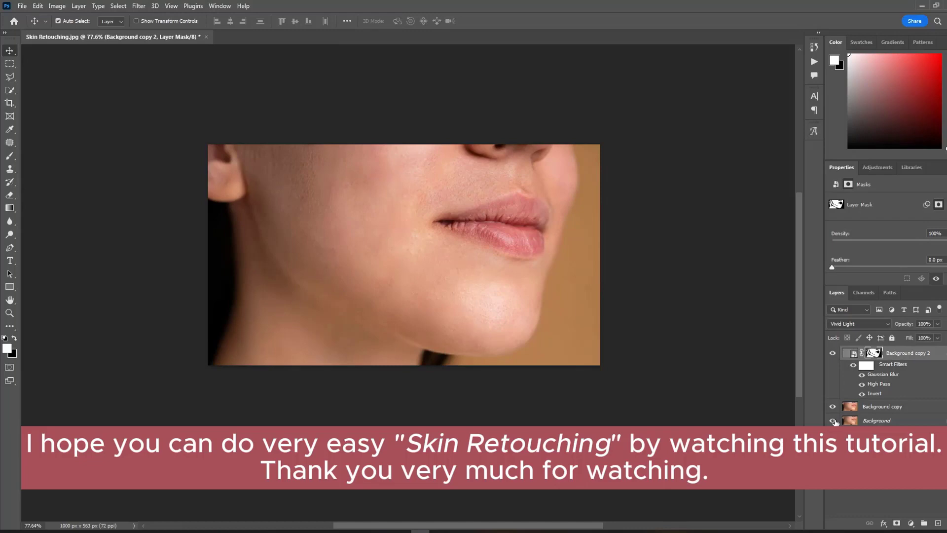